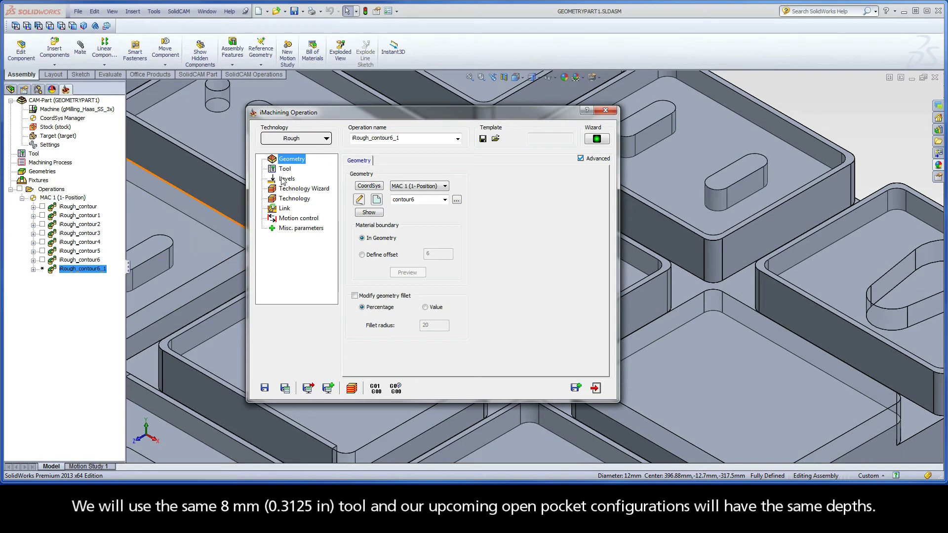
{"action": "left_click", "coordinate": [285, 170]}
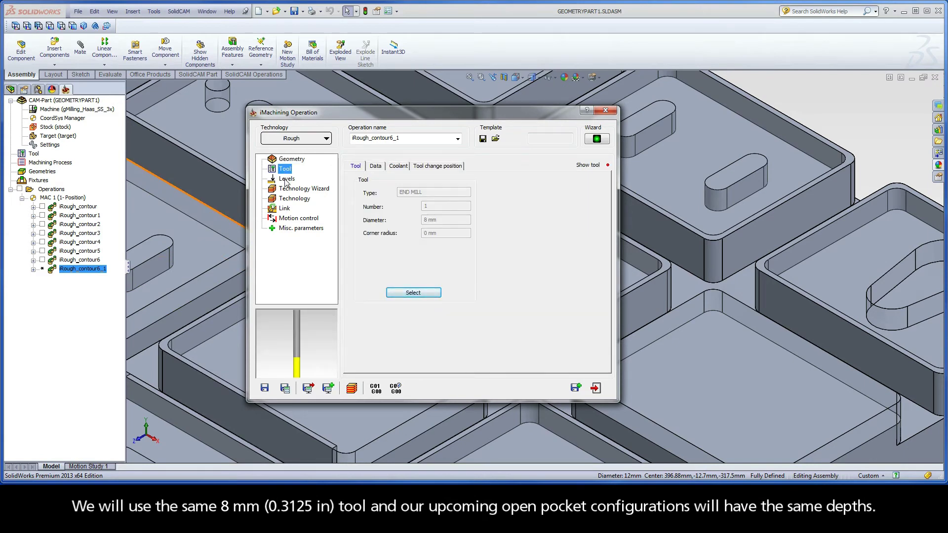
{"action": "left_click", "coordinate": [286, 181]}
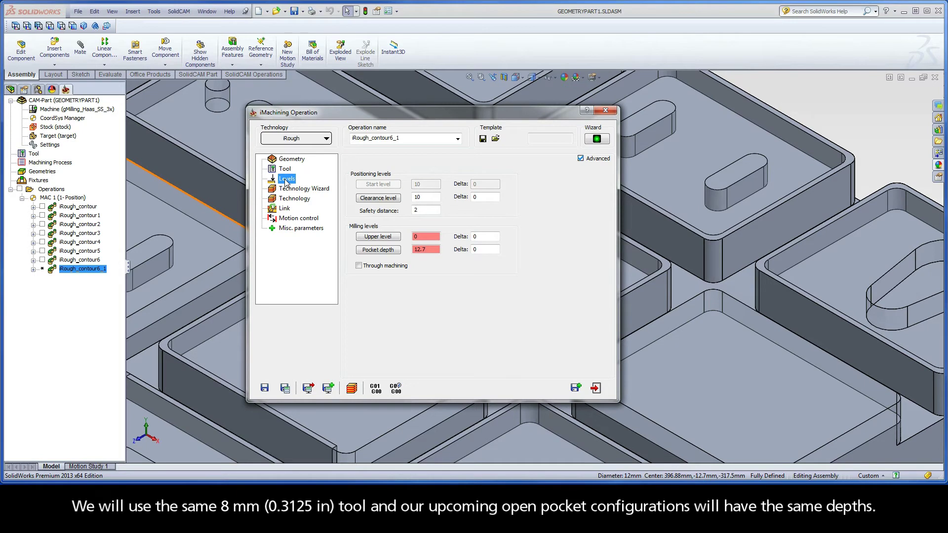
{"action": "left_click", "coordinate": [288, 161]}
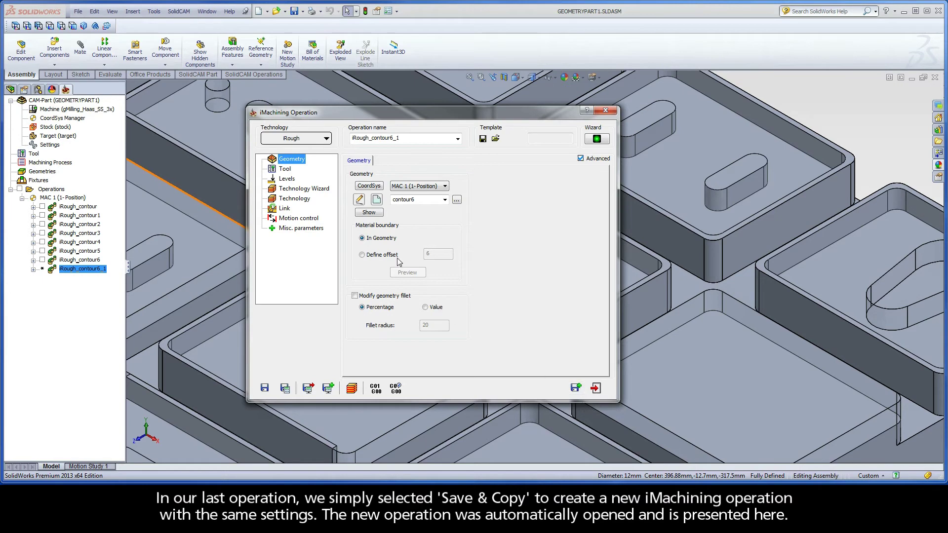
Step: Chain the open pocket's top edge with Auto-constant Z as new geometry contour7
{"action": "left_click", "coordinate": [376, 200]}
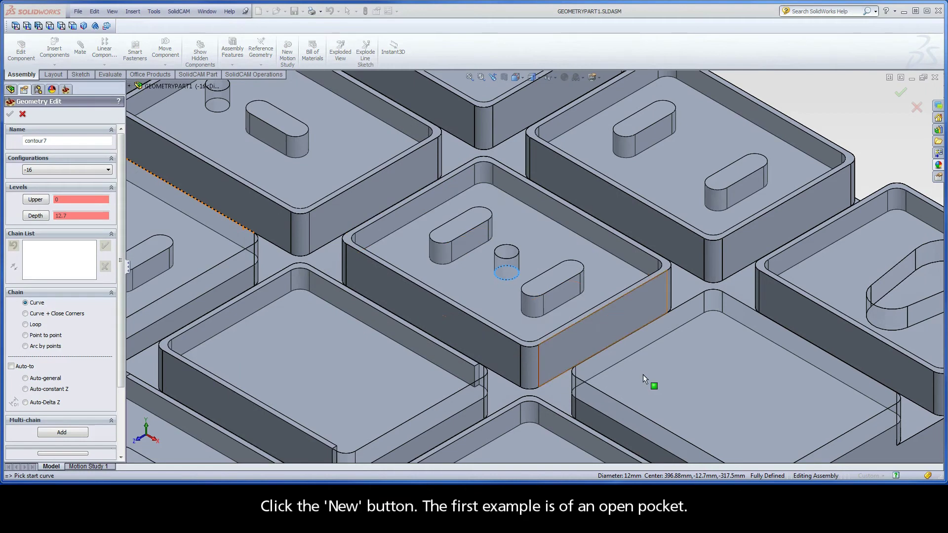
{"action": "middle_click_drag", "start_coordinate": [723, 414], "coordinate": [502, 254], "text": "ctrl"}
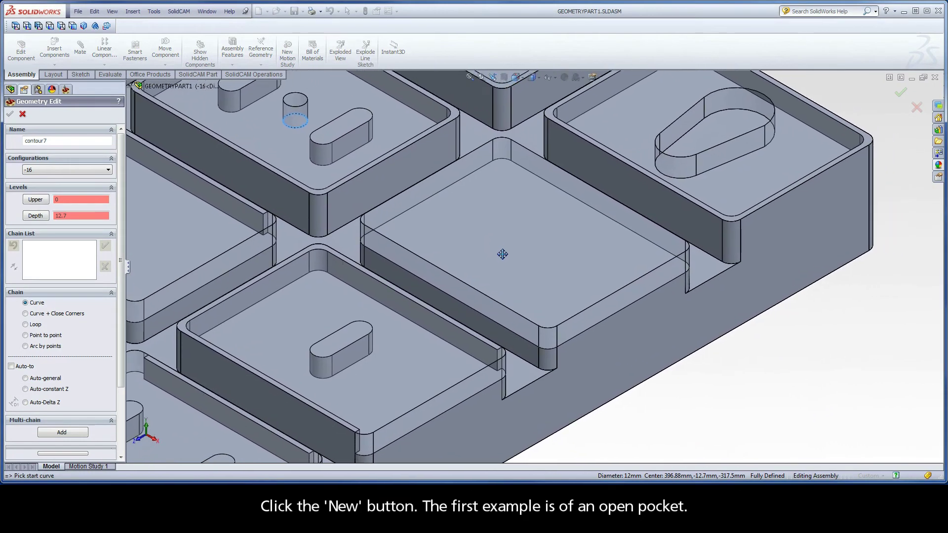
{"action": "left_click", "coordinate": [658, 253]}
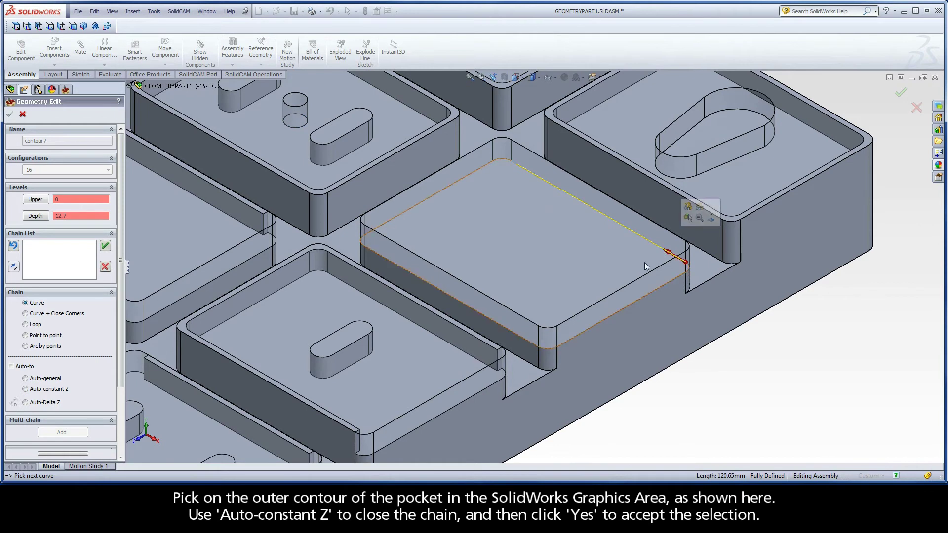
{"action": "left_click", "coordinate": [43, 390]}
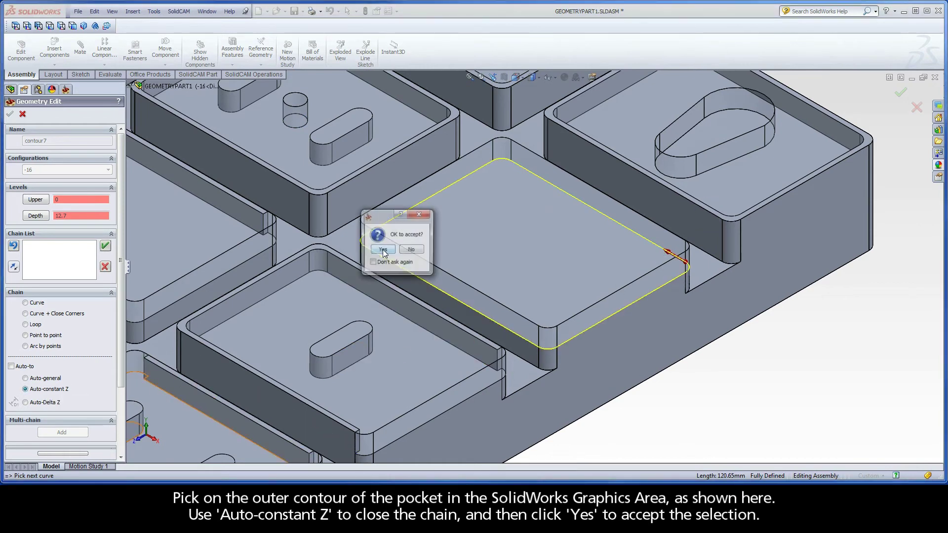
{"action": "left_click", "coordinate": [383, 251]}
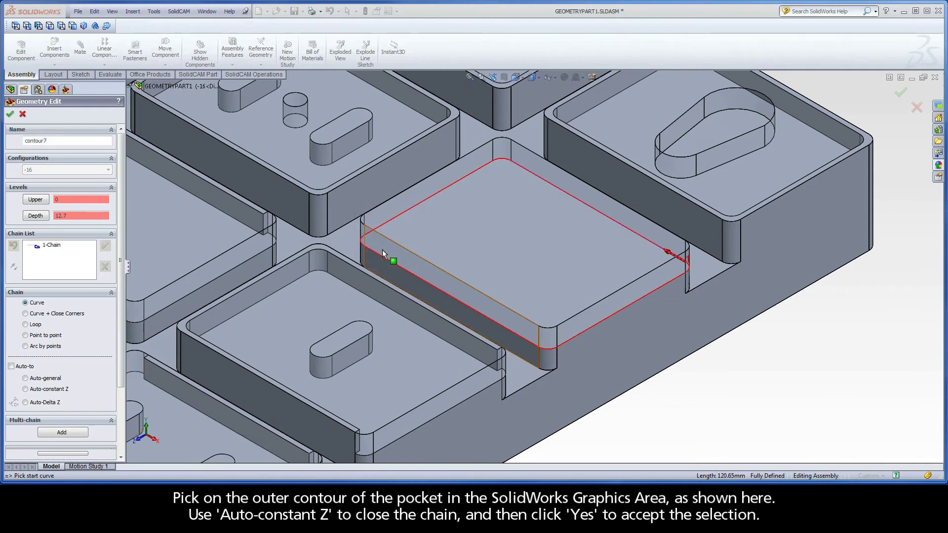
Step: Mark contour7's 1-Chain as open and confirm the geometry for the operation
{"action": "right_click", "coordinate": [56, 248]}
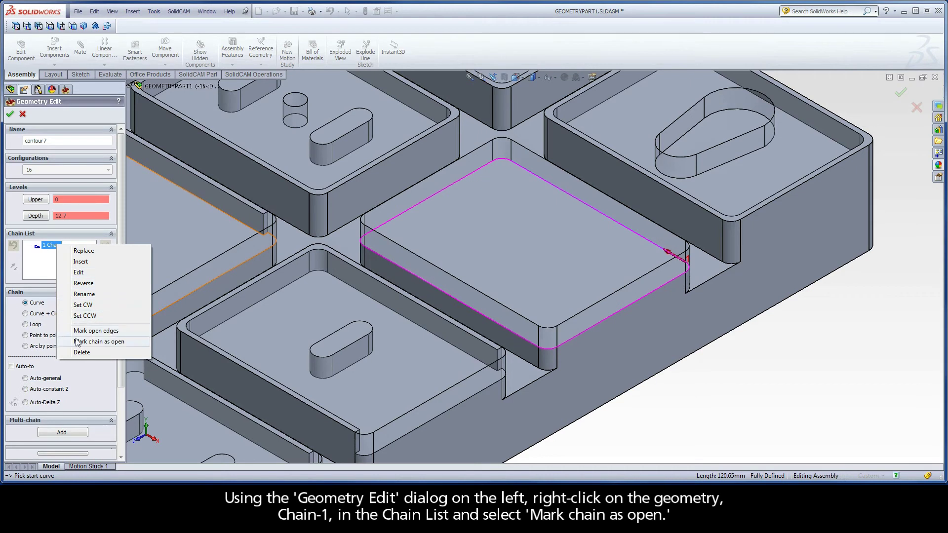
{"action": "left_click", "coordinate": [124, 342]}
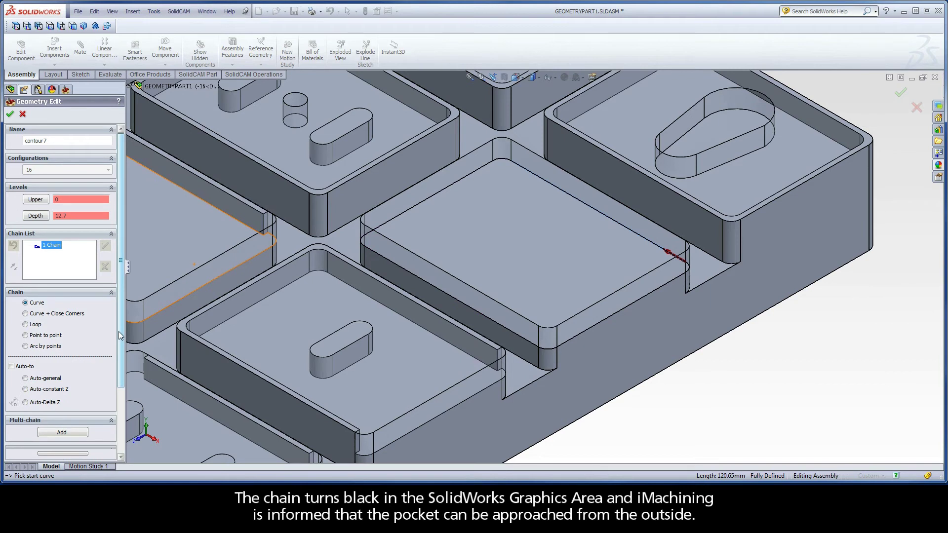
{"action": "left_click", "coordinate": [13, 116]}
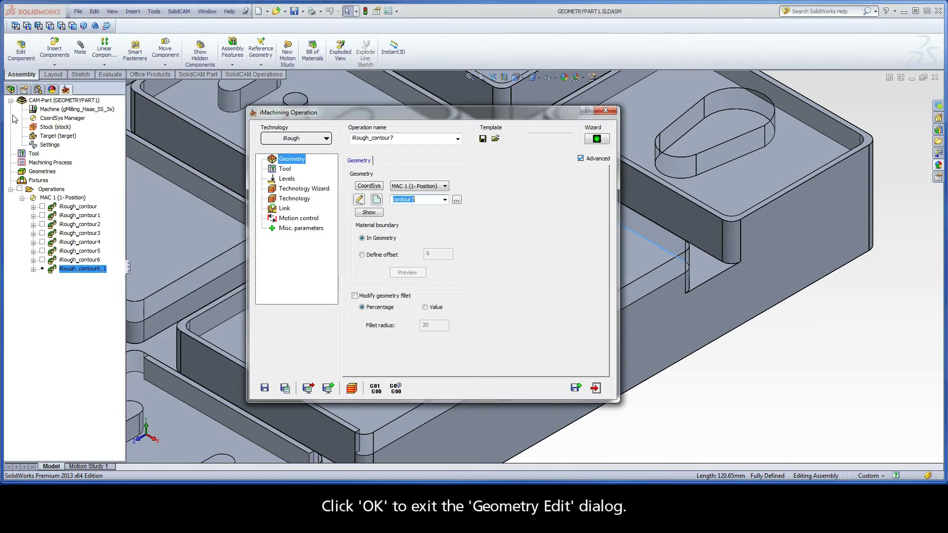
Step: Calculate iRough_contour7 and play its Host CAD simulation of the spiral clearing the pocket
{"action": "left_click", "coordinate": [286, 388]}
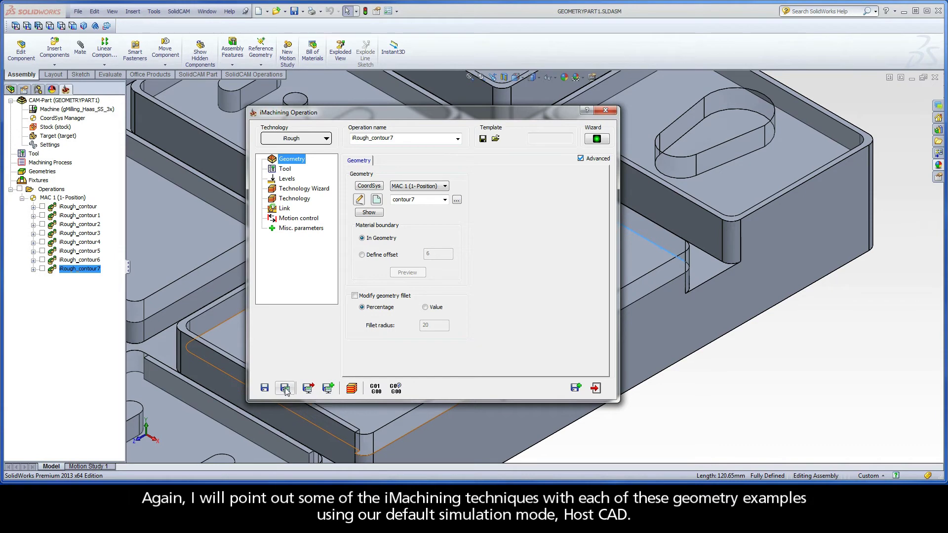
{"action": "left_click", "coordinate": [352, 389]}
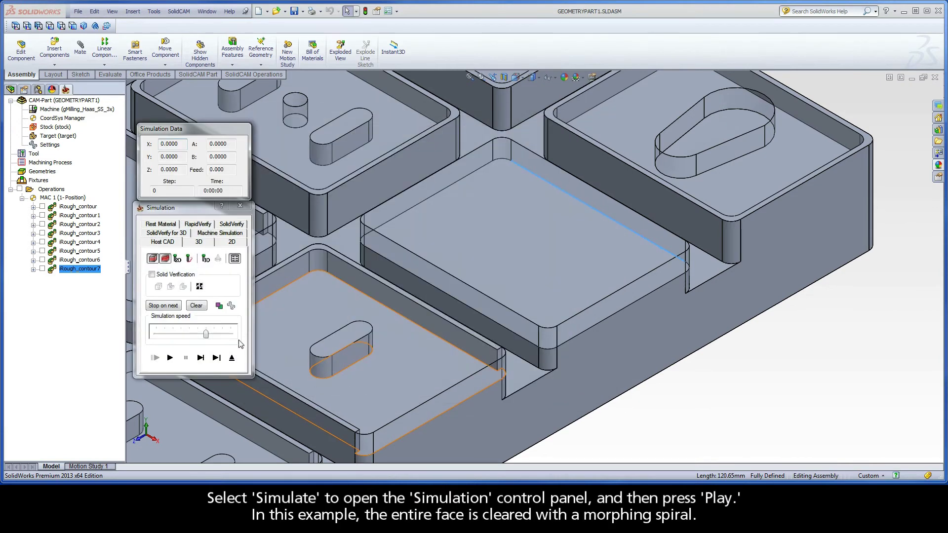
{"action": "left_click", "coordinate": [170, 358]}
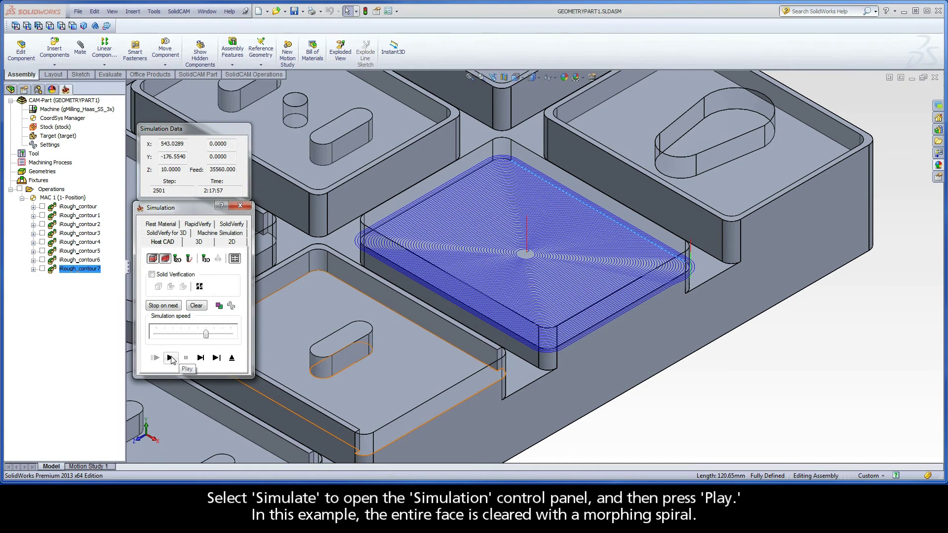
{"action": "left_click", "coordinate": [231, 358]}
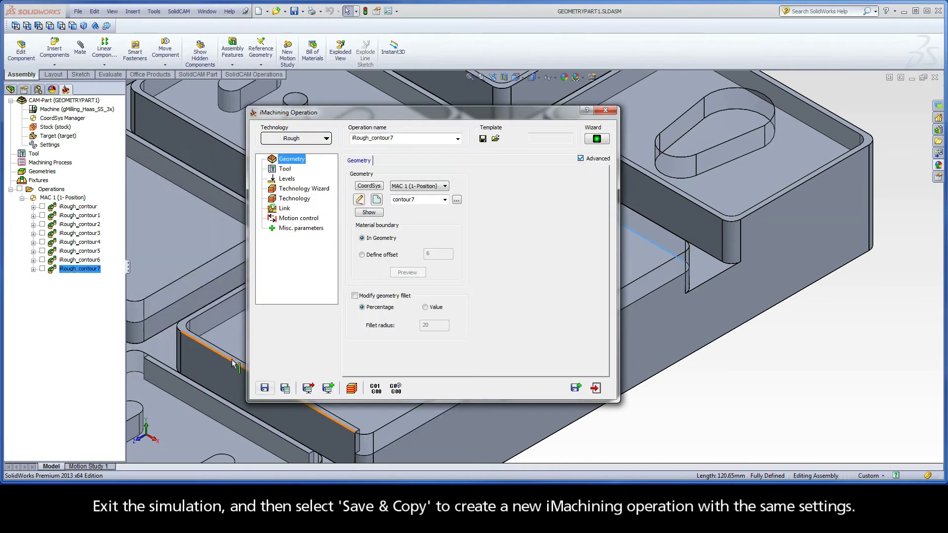
Step: Copy the operation and chain the raised pocket's top edge at constant Z for contour8
{"action": "left_click", "coordinate": [575, 389]}
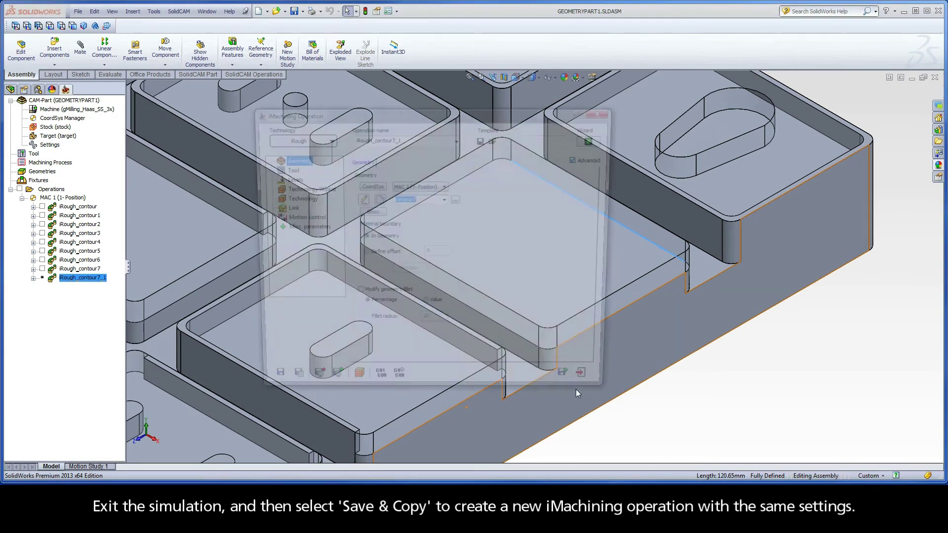
{"action": "left_click", "coordinate": [377, 201]}
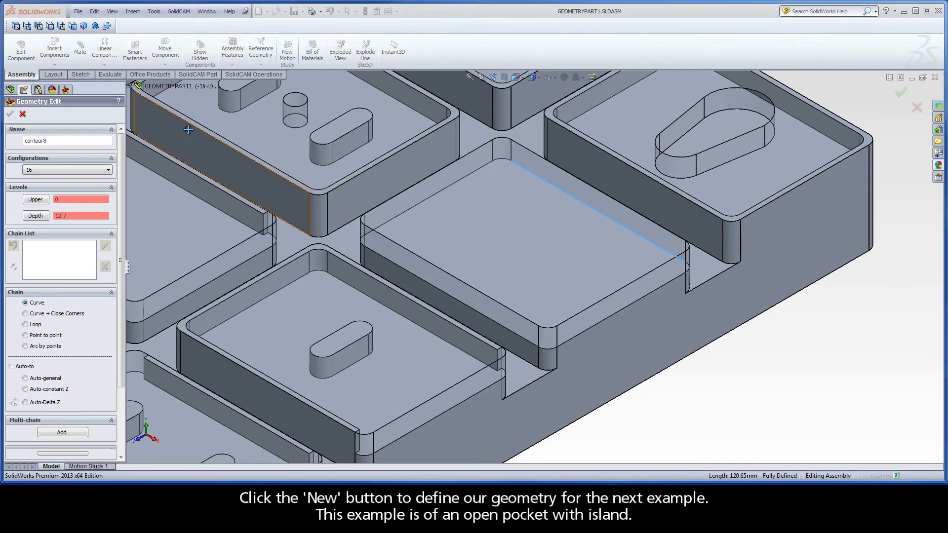
{"action": "scroll", "coordinate": [311, 172], "scroll_direction": "up", "scroll_amount": 5}
{"action": "middle_click_drag", "start_coordinate": [311, 172], "coordinate": [507, 264], "text": "ctrl"}
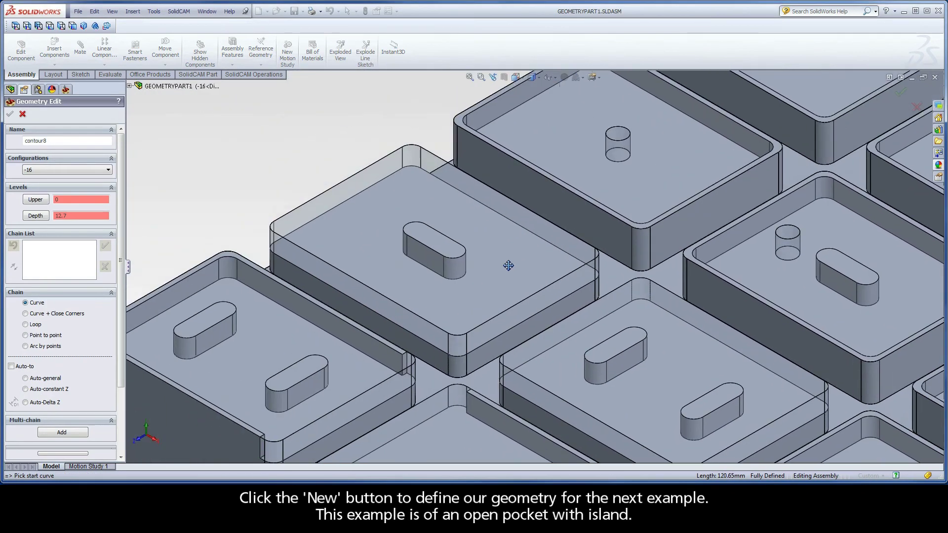
{"action": "scroll", "coordinate": [538, 267], "scroll_direction": "down", "scroll_amount": 3}
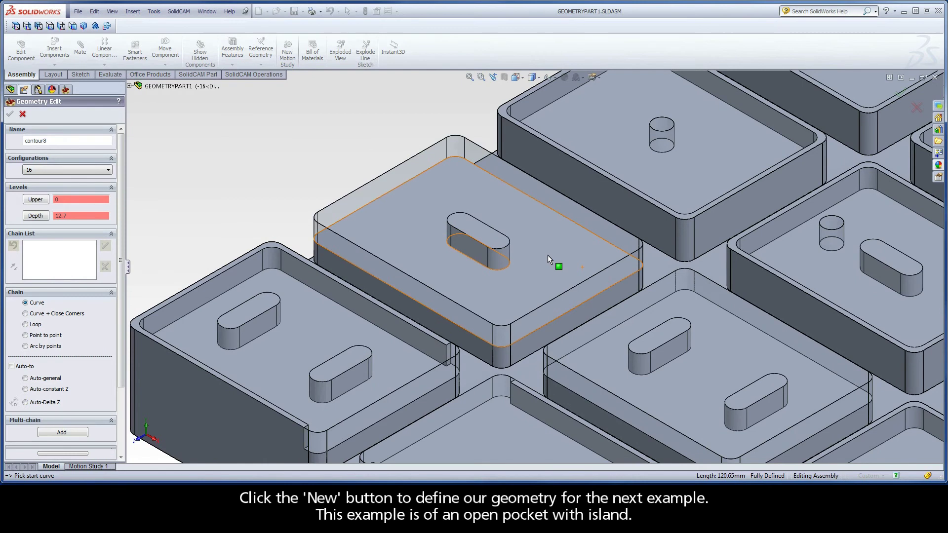
{"action": "left_click", "coordinate": [619, 250]}
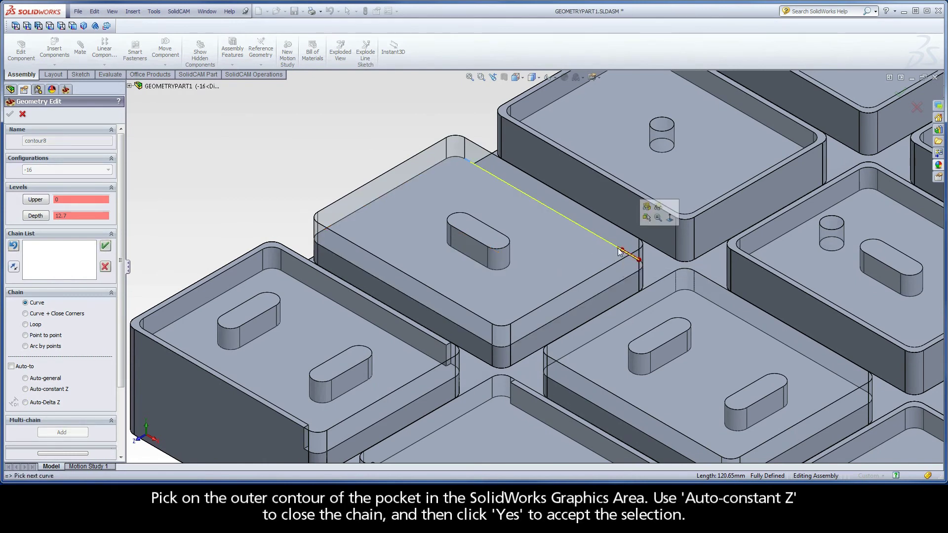
{"action": "left_click", "coordinate": [48, 390]}
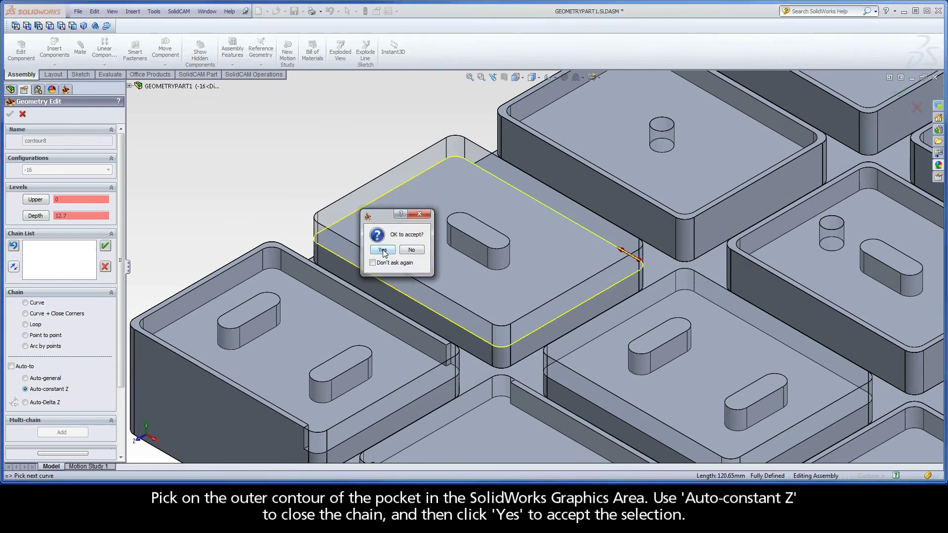
{"action": "left_click", "coordinate": [382, 250]}
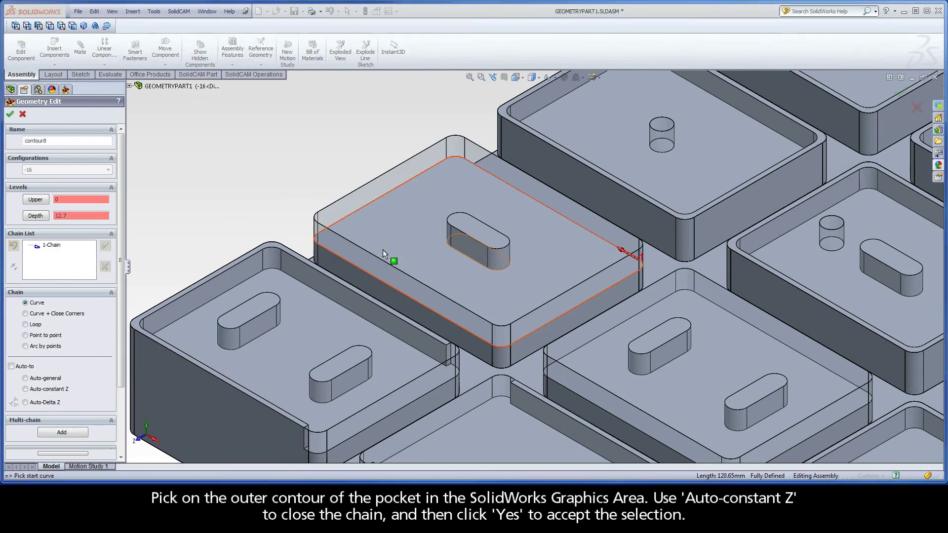
Step: Add a constant-Z chain around the island's lower edge
{"action": "left_click", "coordinate": [478, 265]}
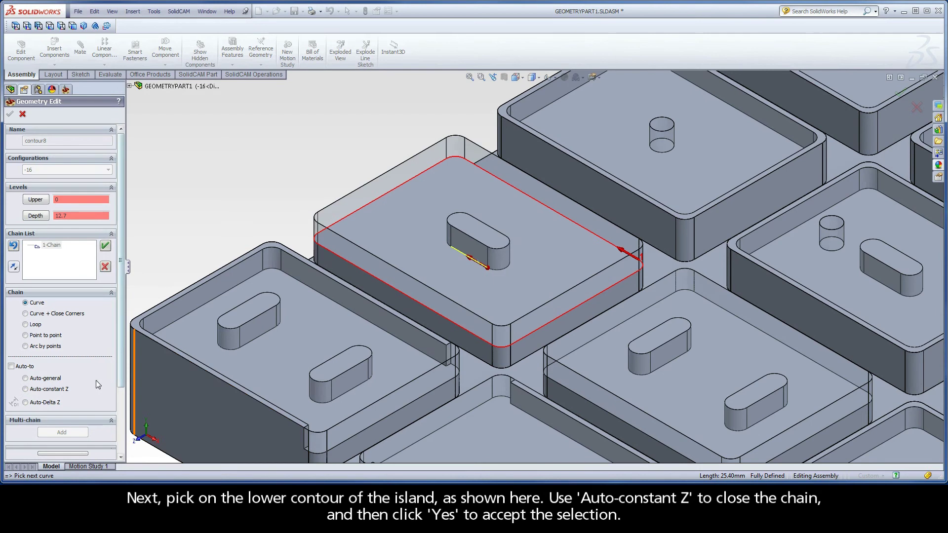
{"action": "left_click", "coordinate": [54, 389]}
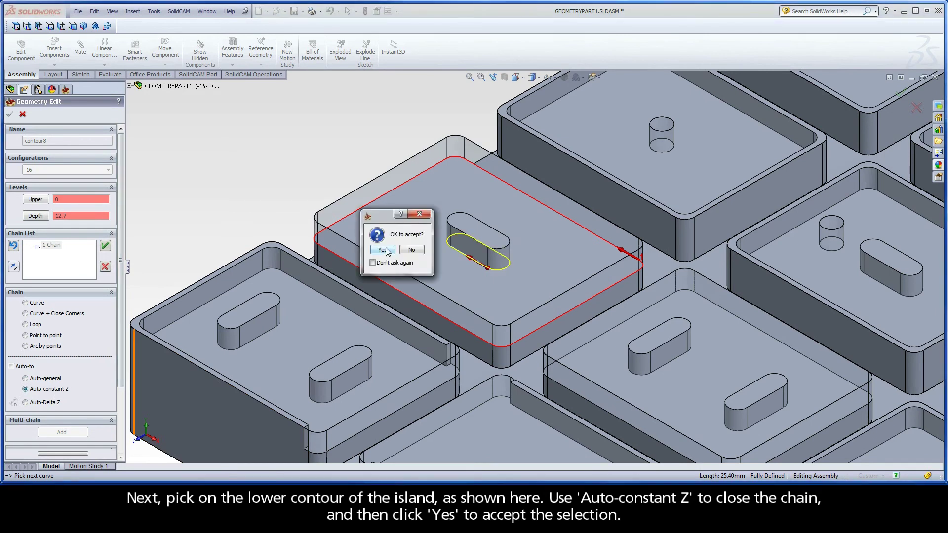
{"action": "left_click", "coordinate": [383, 249]}
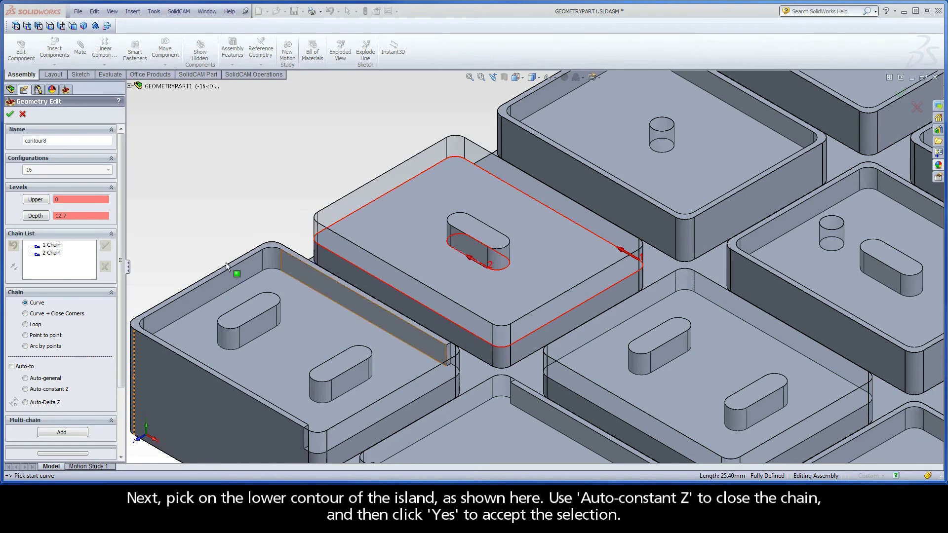
Step: Mark the outer pocket chain 1-Chain as open and confirm contour8
{"action": "right_click", "coordinate": [51, 245]}
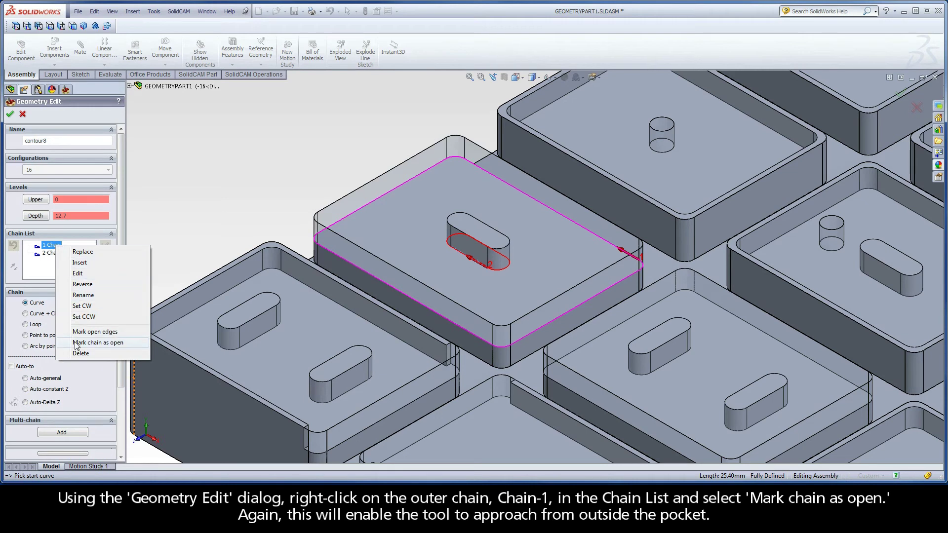
{"action": "left_click", "coordinate": [124, 347]}
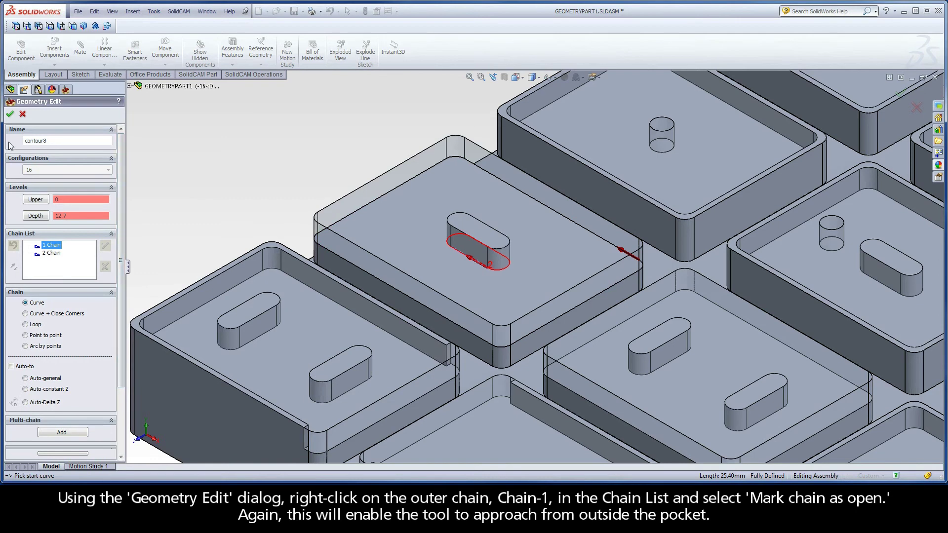
{"action": "left_click", "coordinate": [9, 116]}
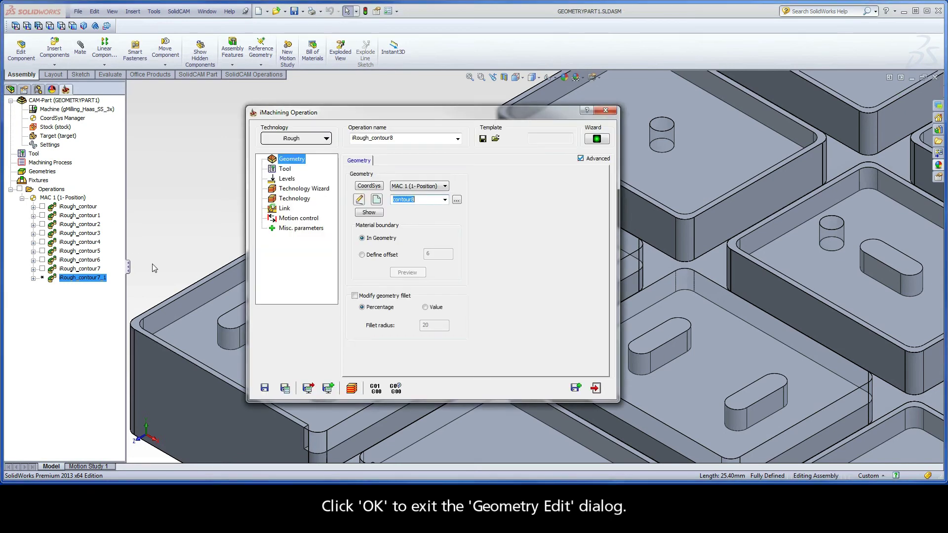
Step: Calculate iRough_contour8 and play its Host CAD simulation collapsing around the island
{"action": "left_click", "coordinate": [285, 389]}
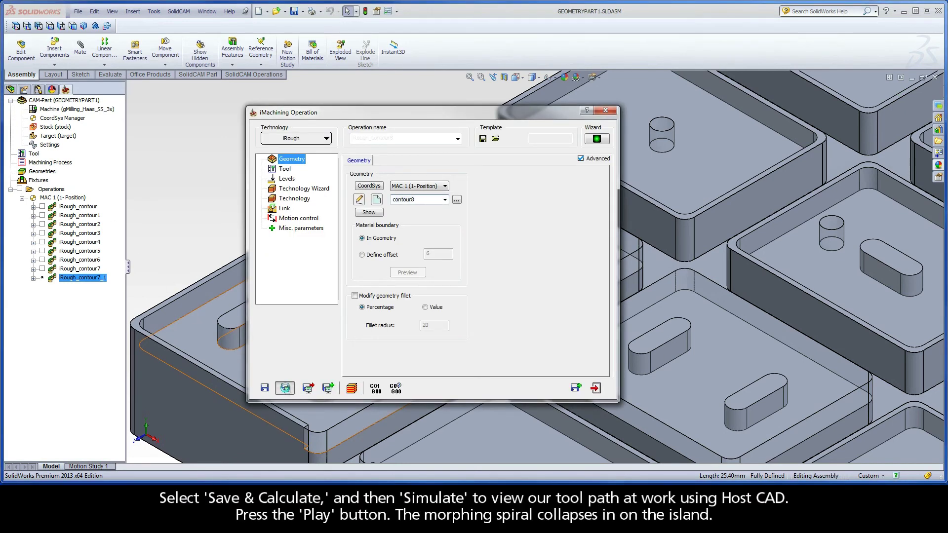
{"action": "left_click", "coordinate": [351, 387]}
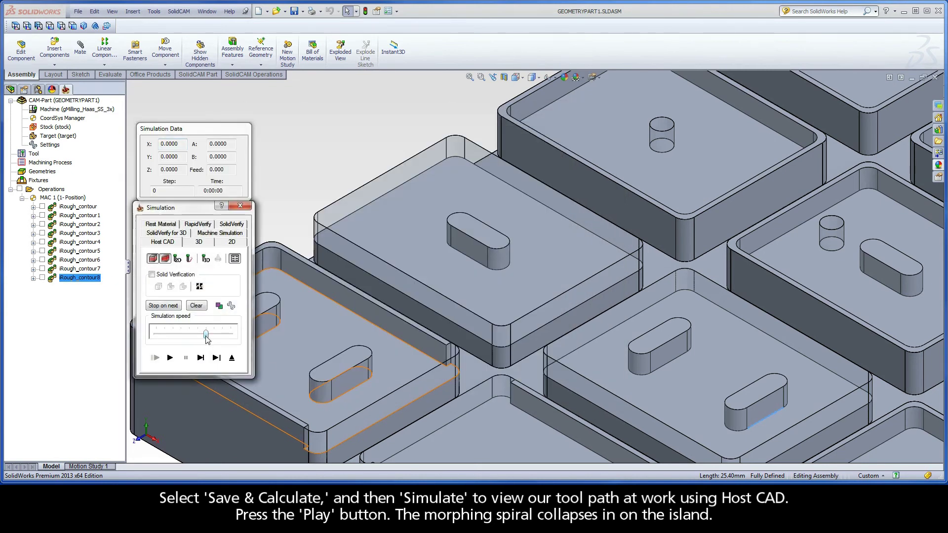
{"action": "left_click", "coordinate": [170, 358]}
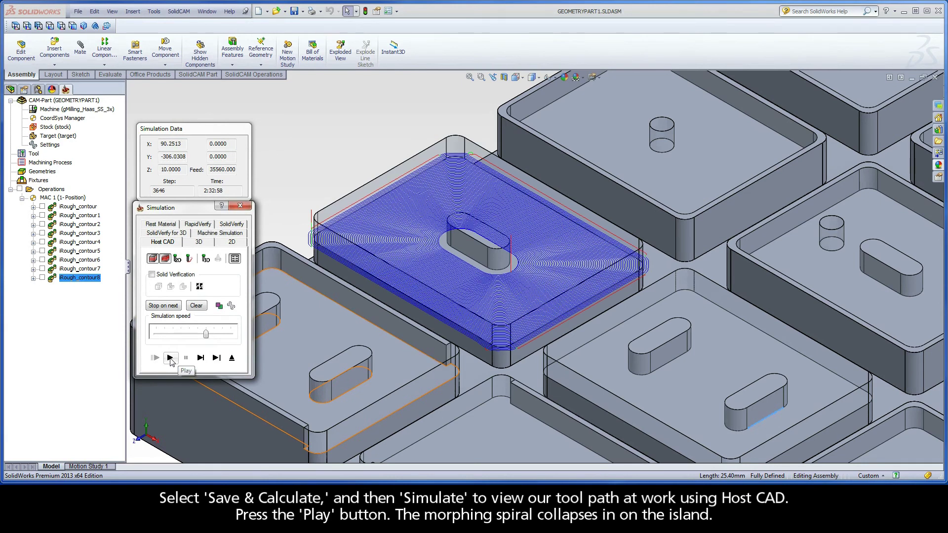
{"action": "left_click", "coordinate": [231, 358]}
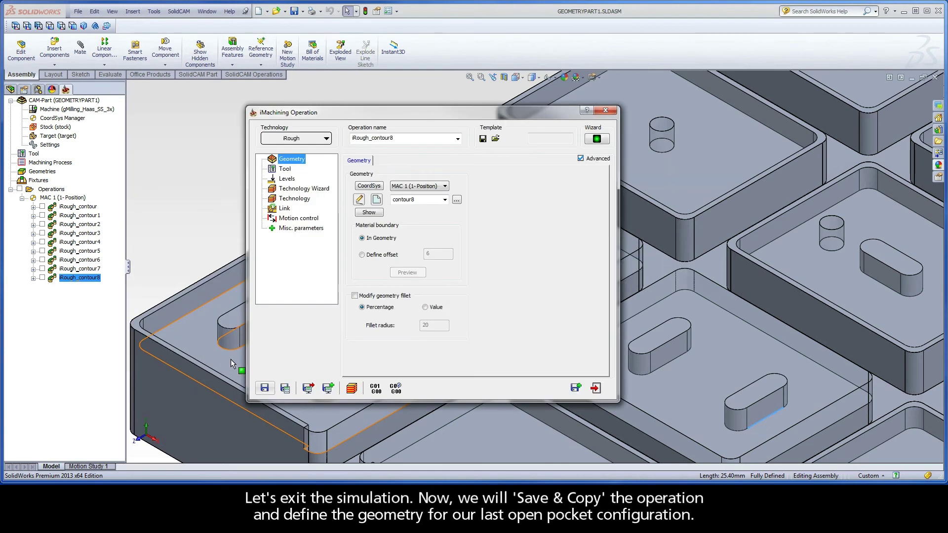
Step: Copy the operation and chain the two-island pocket's outer edge at constant Z for contour9
{"action": "left_click", "coordinate": [576, 389]}
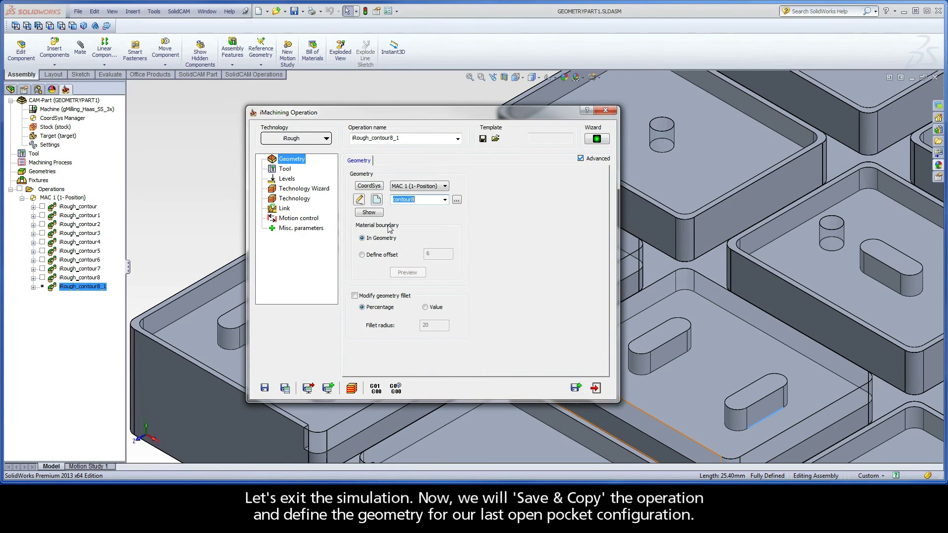
{"action": "left_click", "coordinate": [377, 200]}
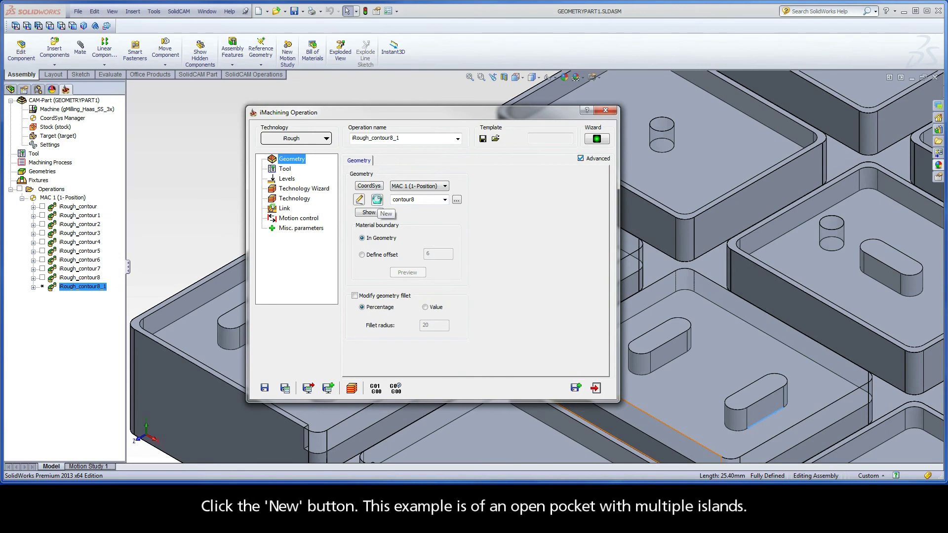
{"action": "middle_click_drag", "start_coordinate": [681, 323], "coordinate": [490, 225], "text": "ctrl"}
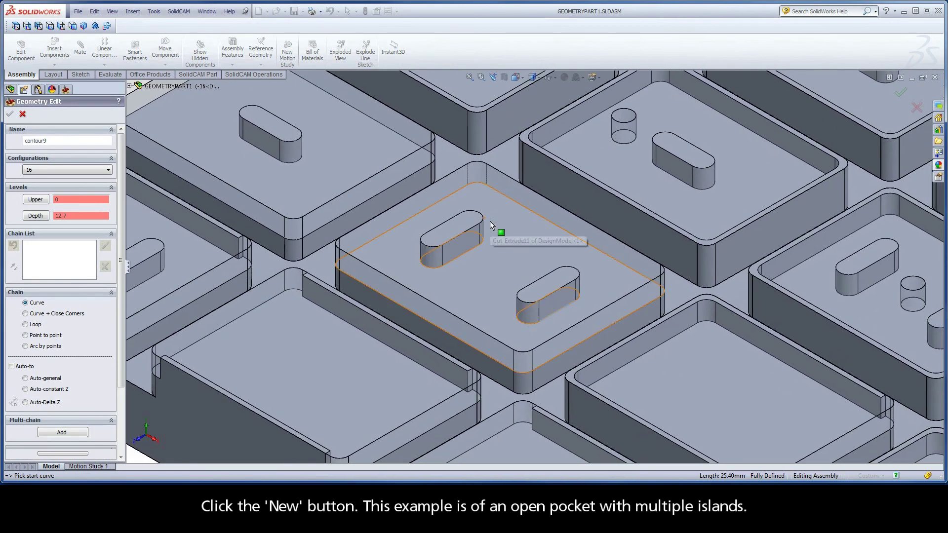
{"action": "left_click", "coordinate": [632, 269]}
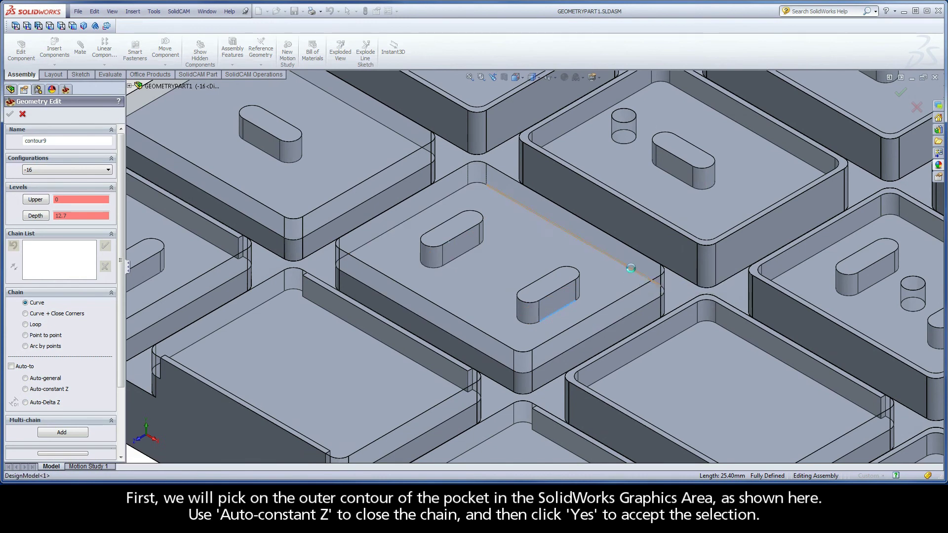
{"action": "left_click", "coordinate": [26, 389]}
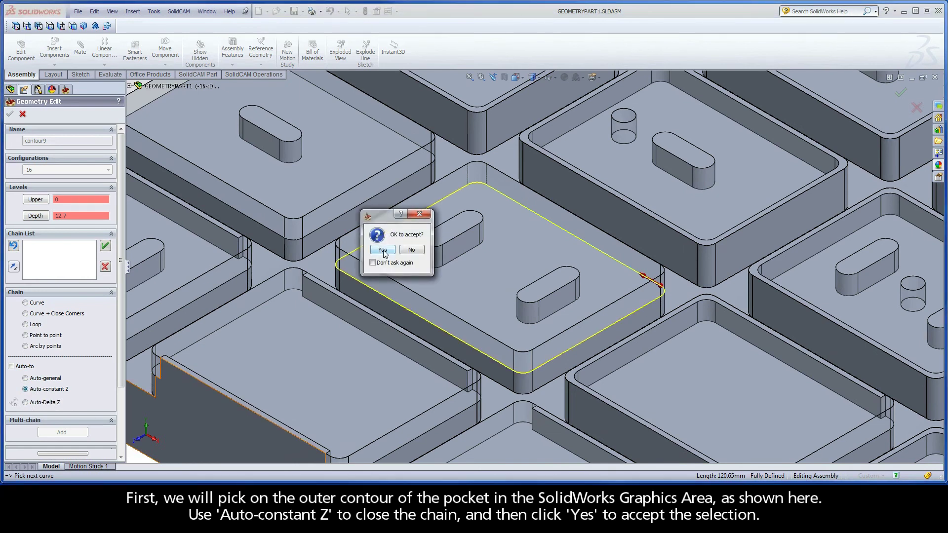
{"action": "left_click", "coordinate": [382, 250]}
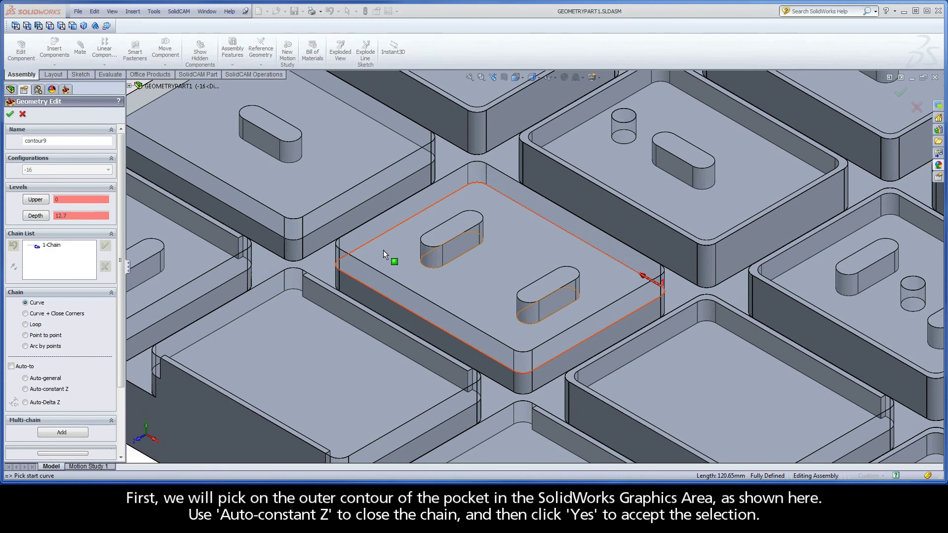
Step: Add constant-Z chains around the lower edges of both islands
{"action": "left_click", "coordinate": [473, 255]}
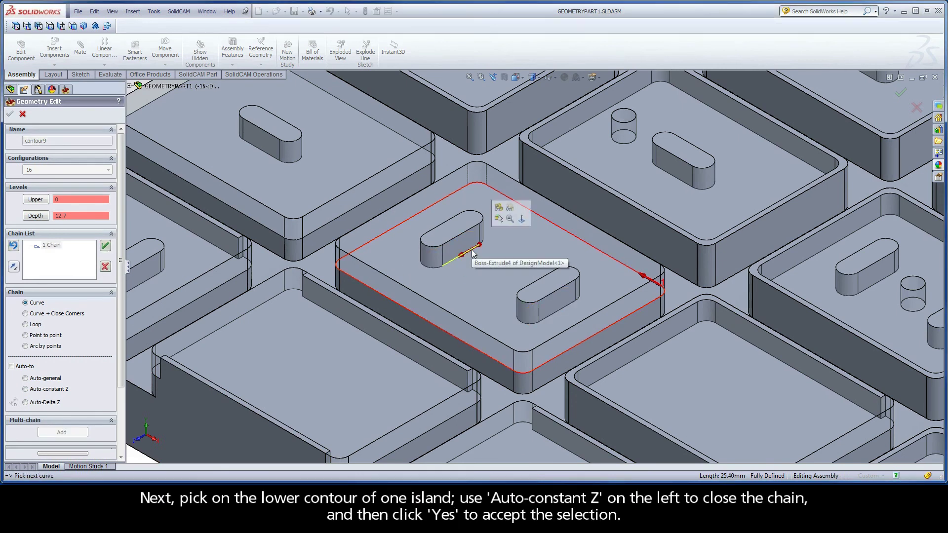
{"action": "left_click", "coordinate": [49, 390]}
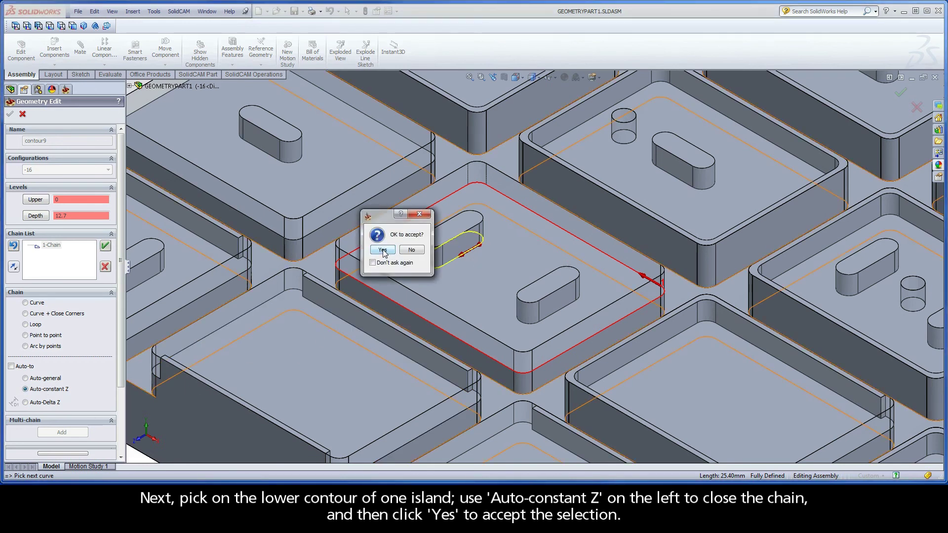
{"action": "left_click", "coordinate": [383, 250]}
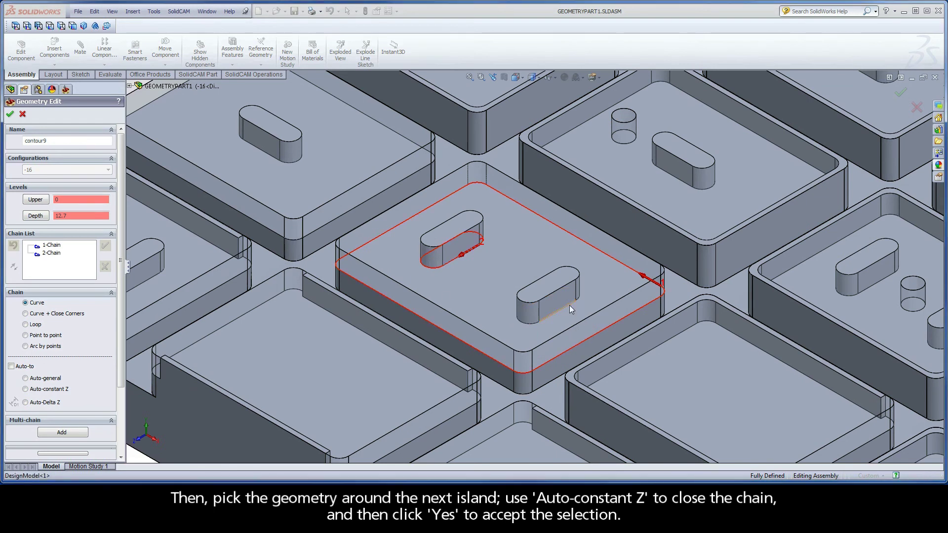
{"action": "left_click", "coordinate": [570, 307]}
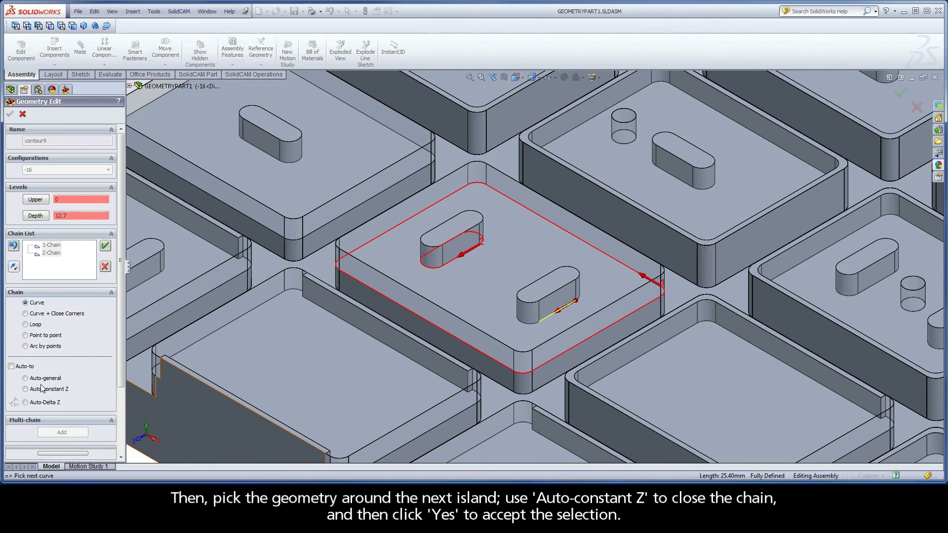
{"action": "left_click", "coordinate": [25, 389]}
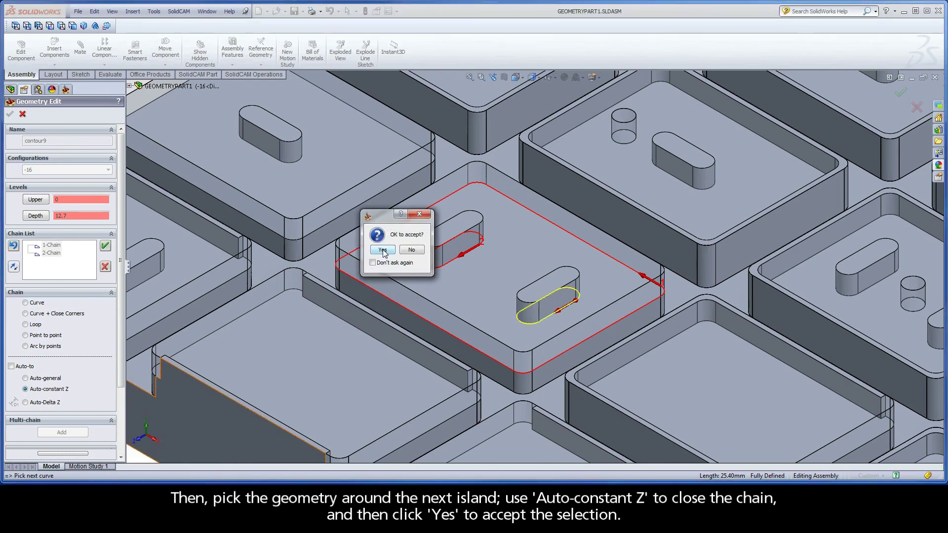
{"action": "left_click", "coordinate": [383, 250]}
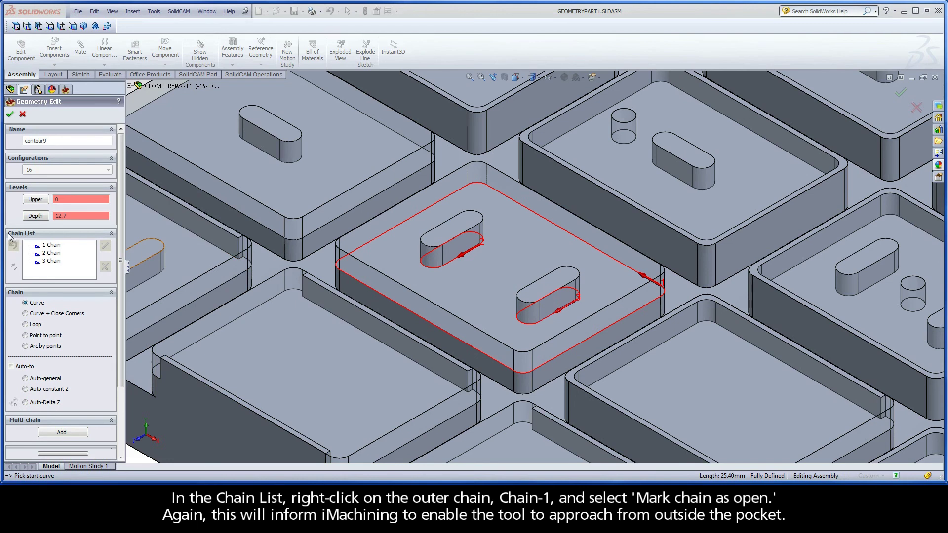
Step: Mark contour9's outer 1-Chain as open and confirm it for iRough_contour8_2
{"action": "right_click", "coordinate": [58, 248]}
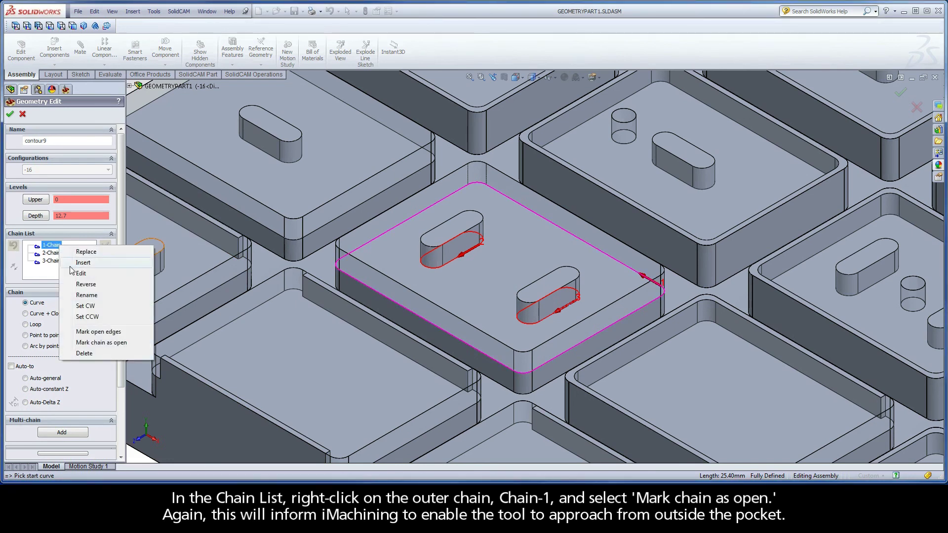
{"action": "left_click", "coordinate": [120, 345]}
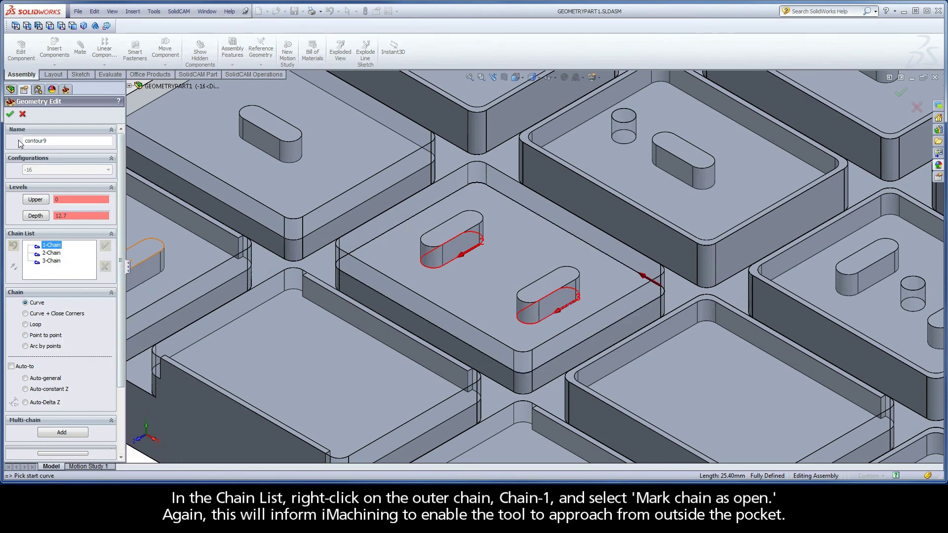
{"action": "left_click", "coordinate": [10, 115]}
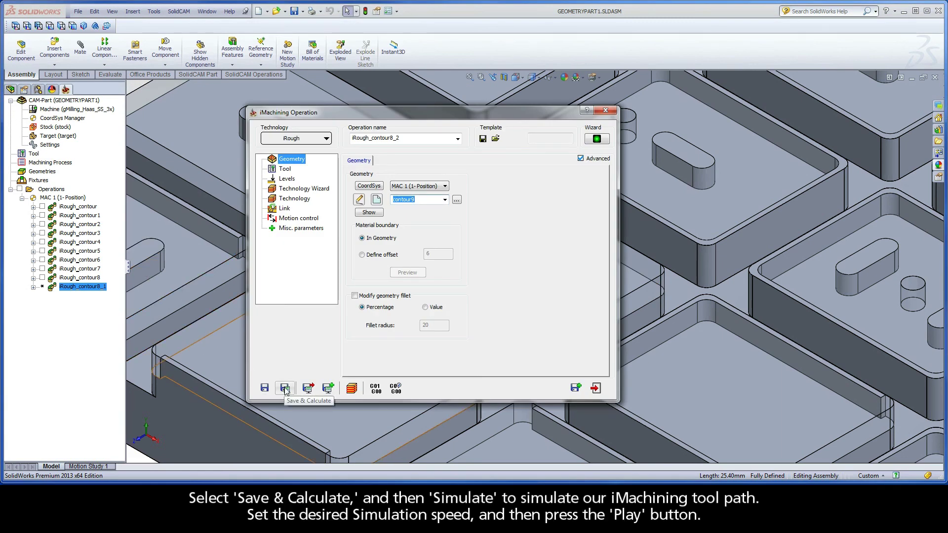
Step: Calculate iRough_contour9, adjust the simulation speed, and play the toolpath around both islands
{"action": "left_click", "coordinate": [285, 389]}
{"action": "left_click", "coordinate": [352, 389]}
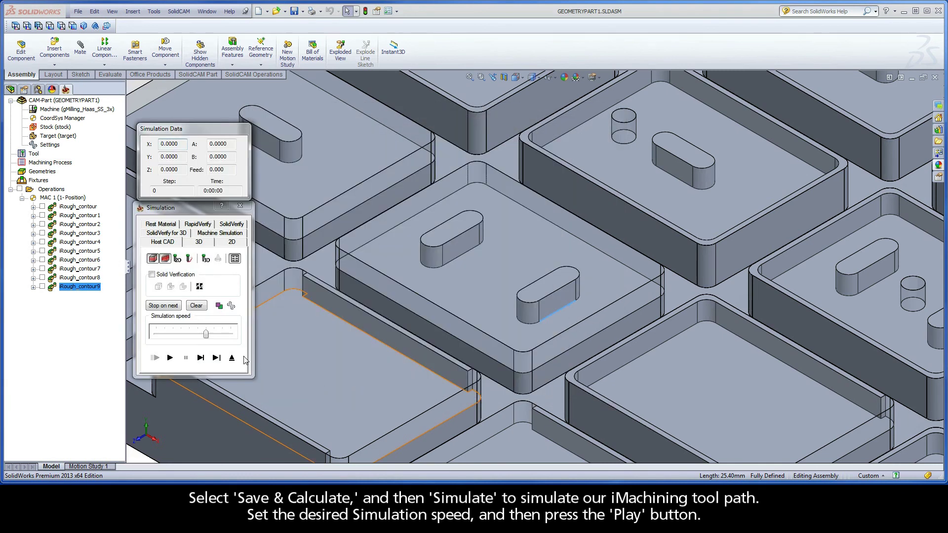
{"action": "left_click", "coordinate": [207, 336]}
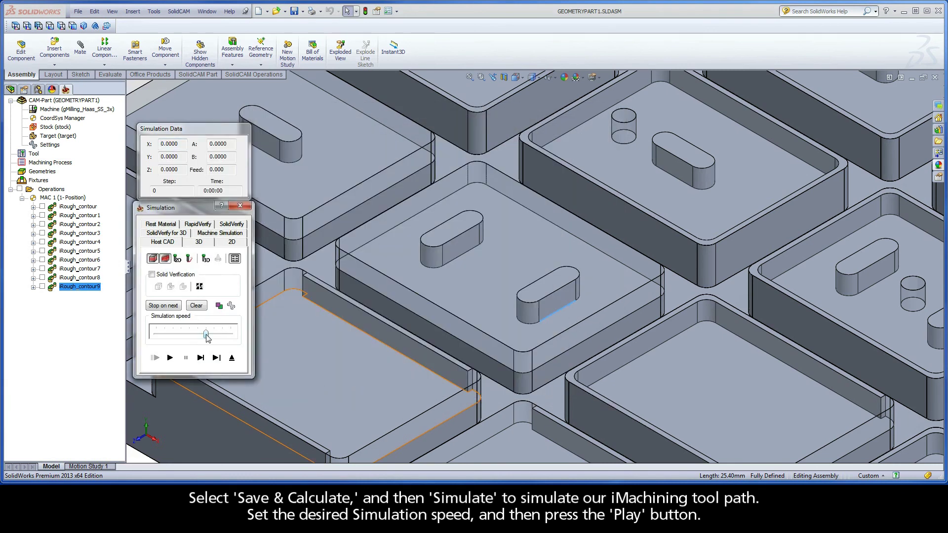
{"action": "left_click", "coordinate": [170, 358]}
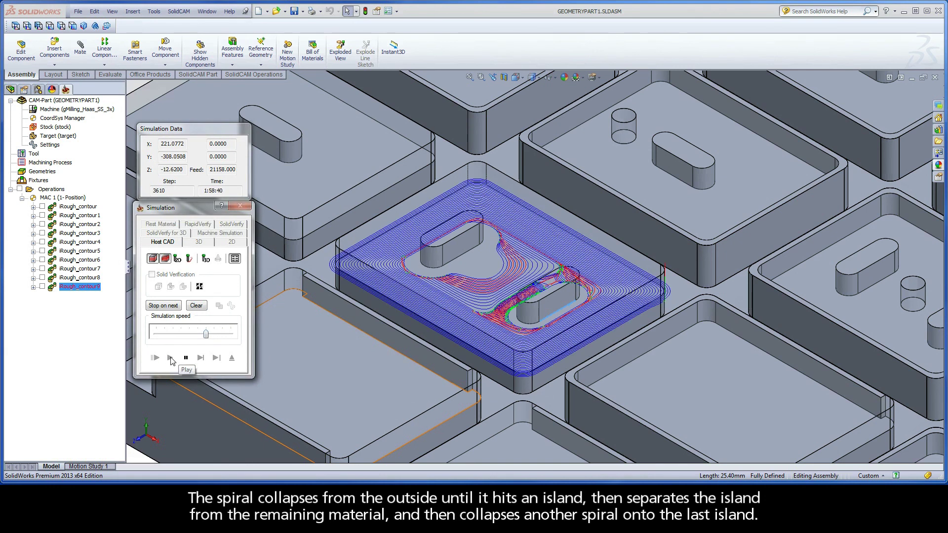